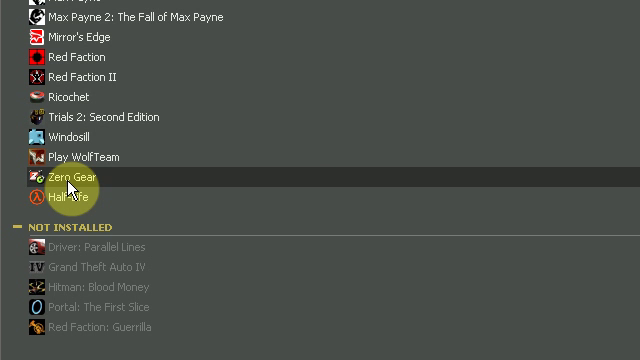
scroll(70, 188, down, 5)
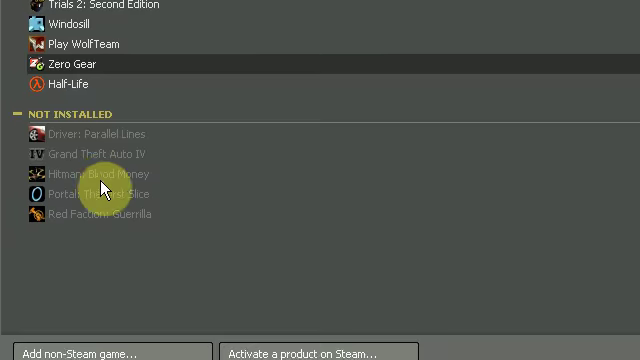
scroll(85, 188, up, 2)
scroll(80, 188, up, 1)
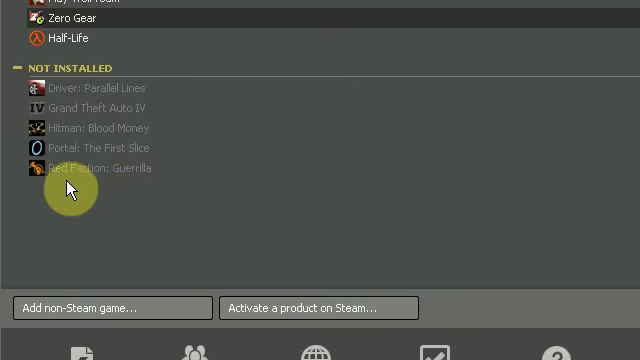